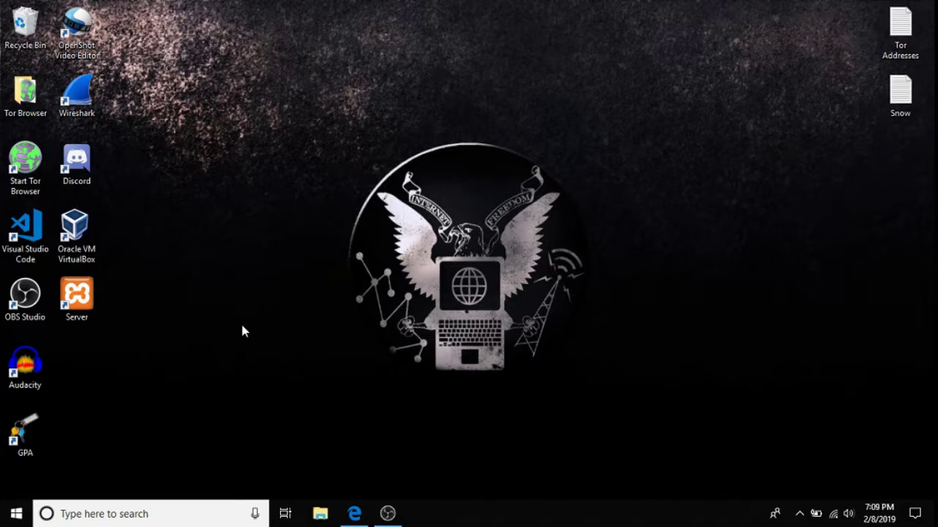
Restore Edge and switch to the torproject.org tab beside the Free Proxy List
{"action": "left_click", "coordinate": [354, 513]}
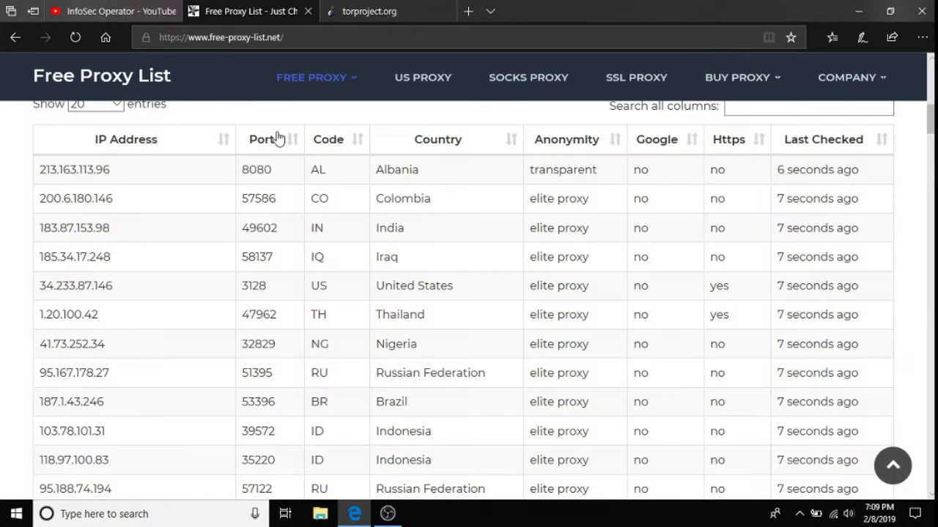
{"action": "left_click", "coordinate": [361, 18]}
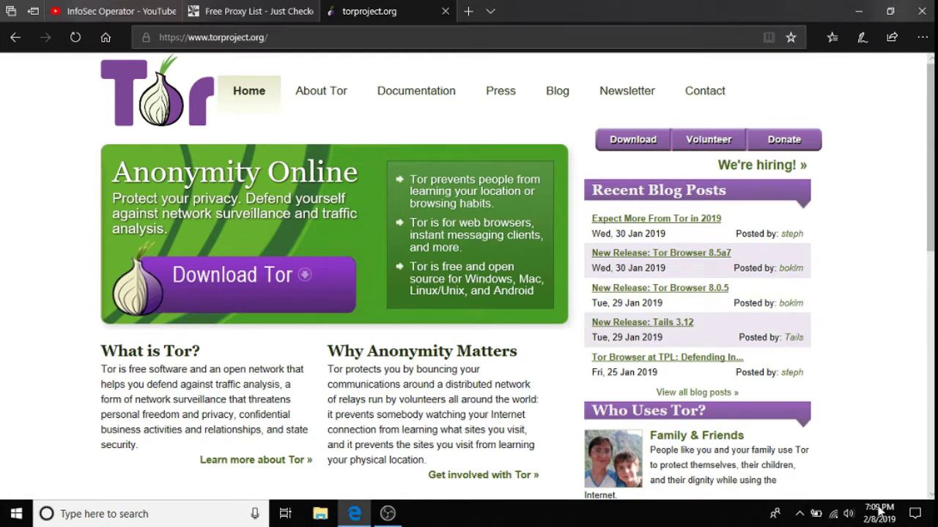
{"action": "mouse_move", "coordinate": [880, 517]}
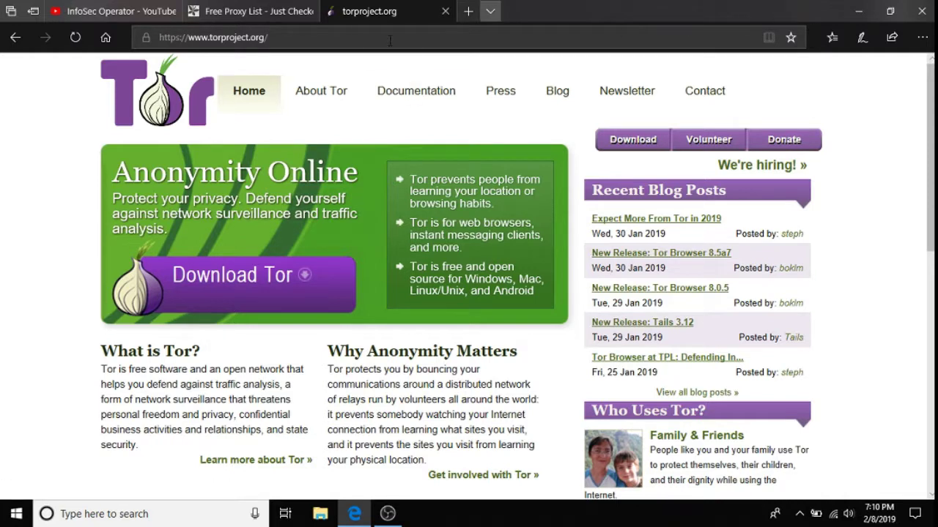
{"action": "mouse_move", "coordinate": [253, 14]}
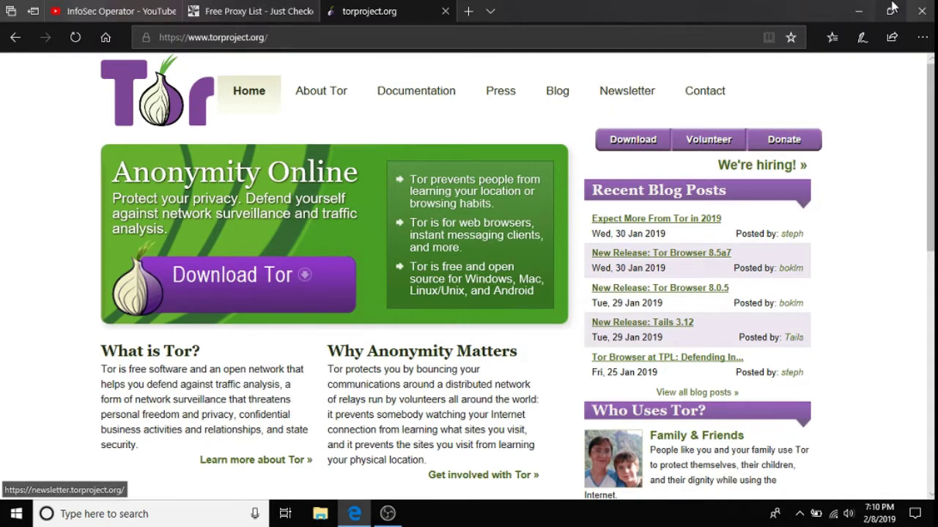
Minimize Edge and find 'proxy' in Windows Settings to reach the Proxy page
{"action": "left_click", "coordinate": [866, 12]}
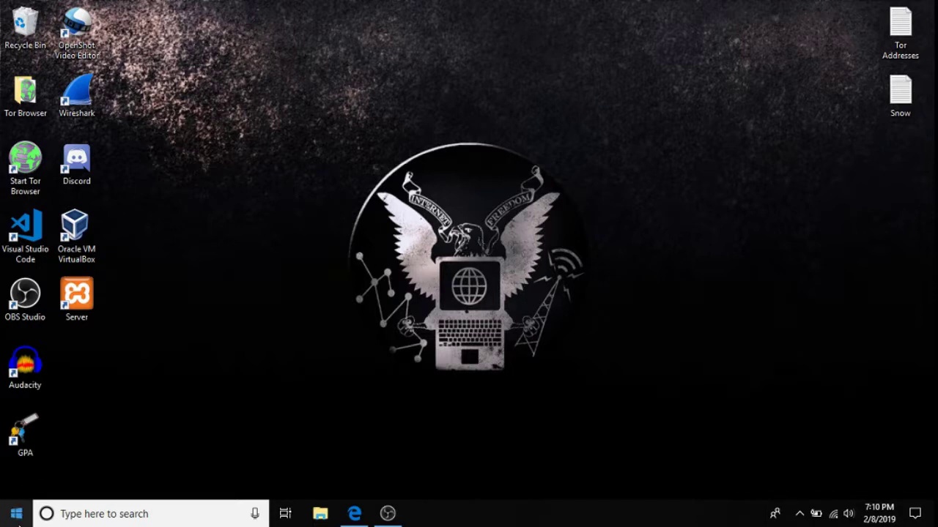
{"action": "left_click", "coordinate": [16, 516]}
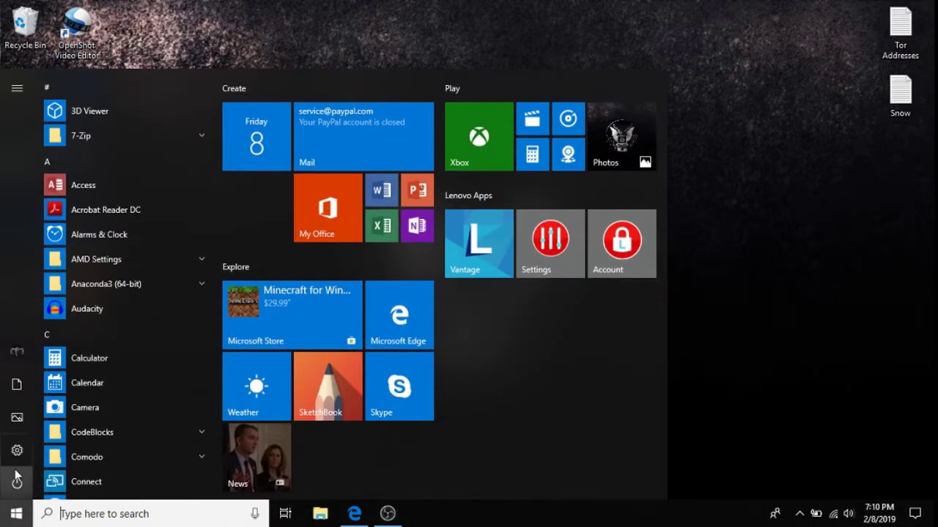
{"action": "left_click", "coordinate": [17, 450]}
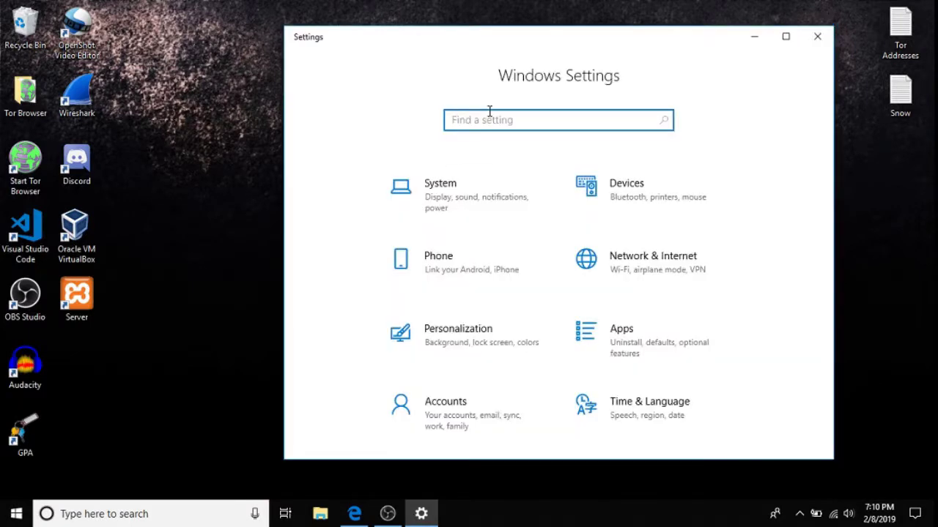
{"action": "type", "text": "proxy"}
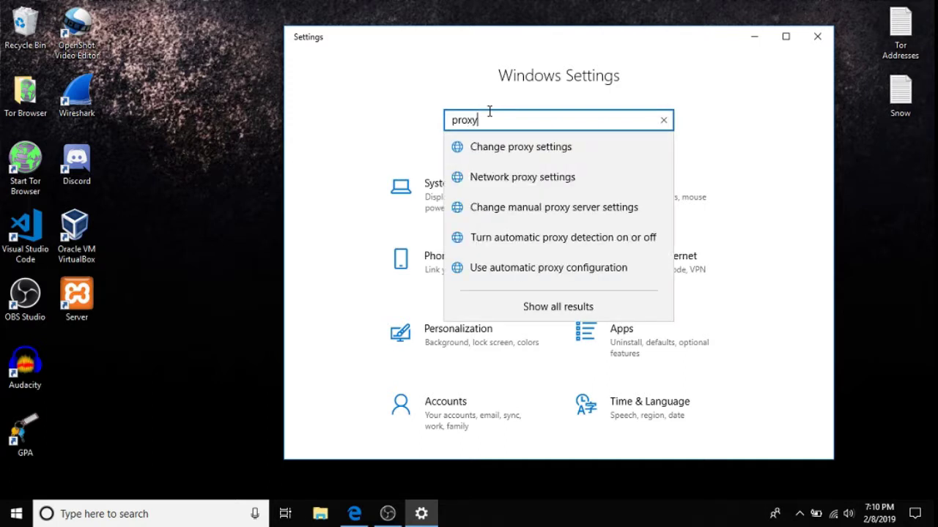
{"action": "left_click", "coordinate": [496, 149]}
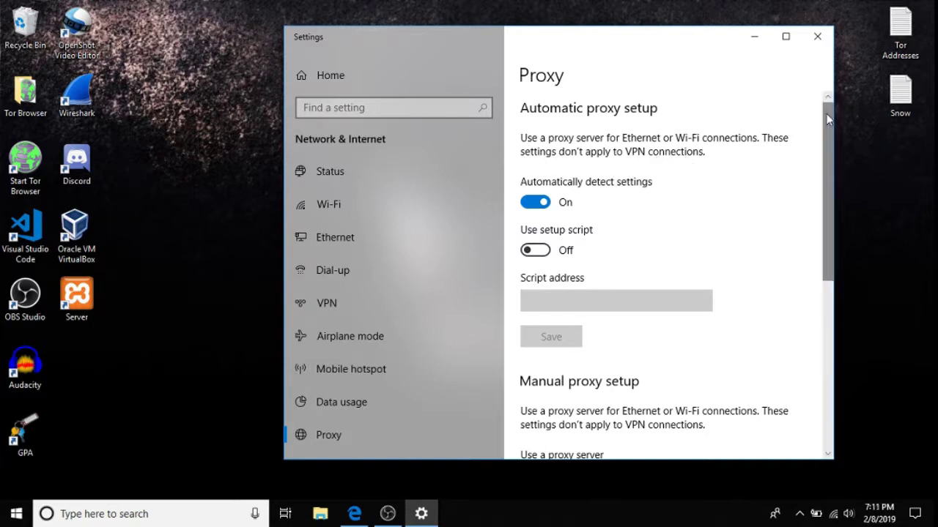
Scroll the Proxy settings page down to the Manual proxy setup section
{"action": "left_click_drag", "start_coordinate": [828, 118], "coordinate": [821, 213]}
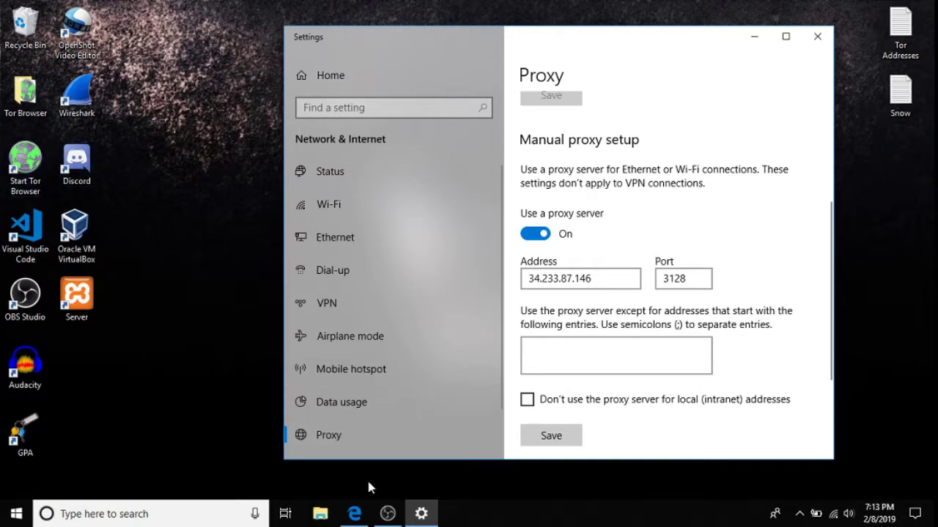
Return to Edge's Free Proxy List tab and scroll through the proxy table
{"action": "left_click", "coordinate": [355, 513]}
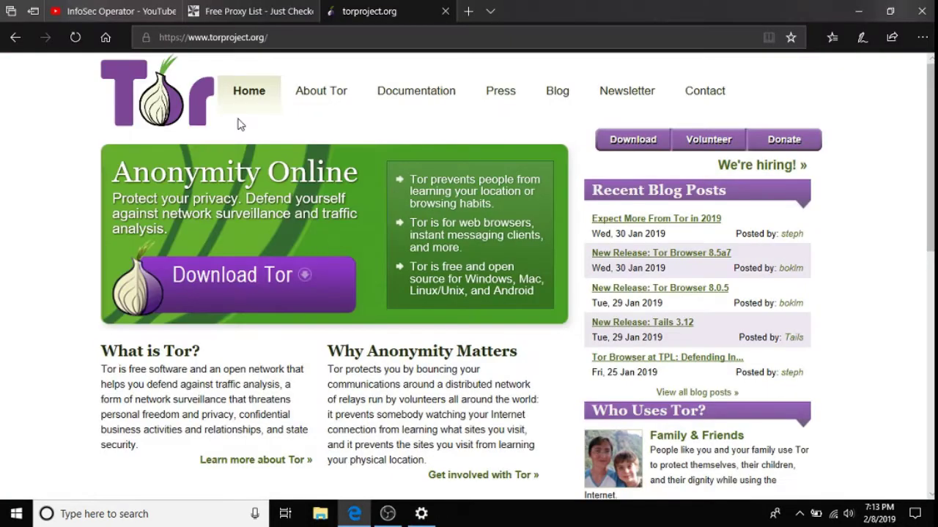
{"action": "left_click", "coordinate": [251, 10]}
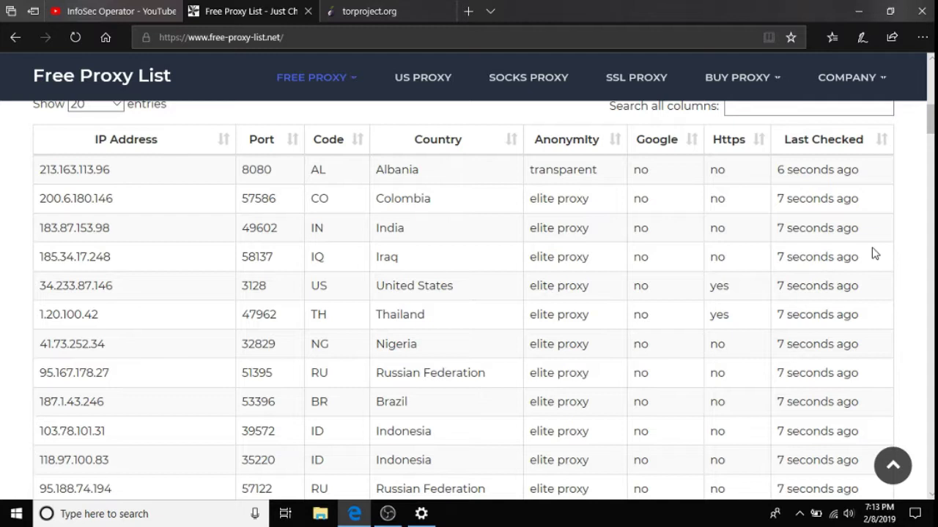
{"action": "left_click_drag", "start_coordinate": [931, 130], "coordinate": [931, 165]}
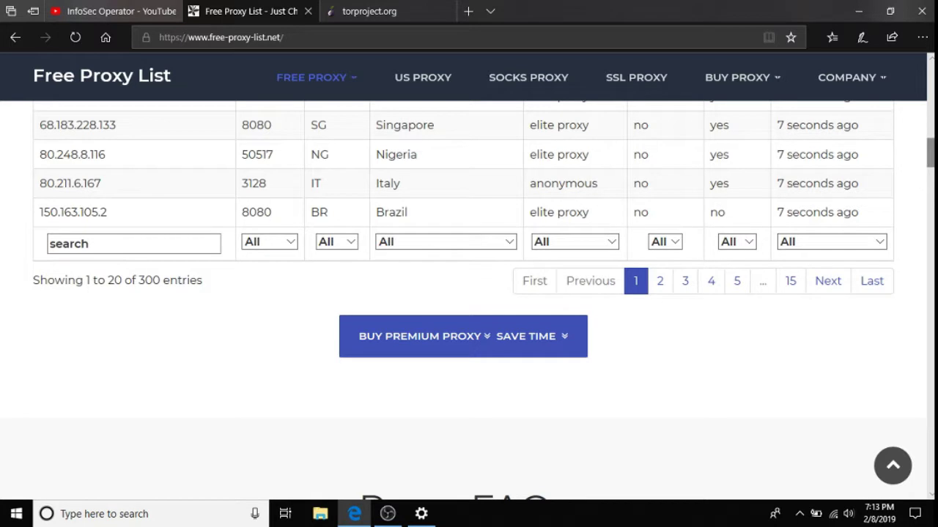
{"action": "scroll", "coordinate": [469, 301], "scroll_direction": "up", "scroll_amount": 5}
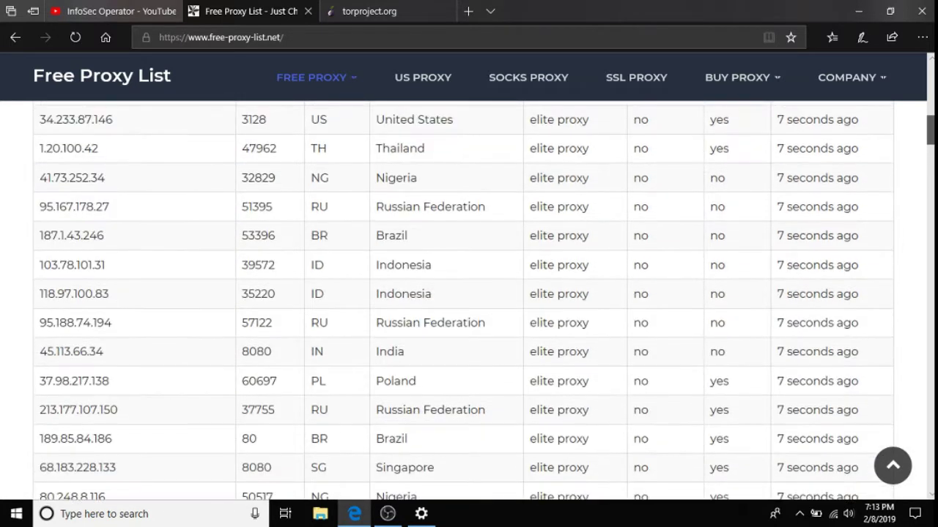
{"action": "scroll", "coordinate": [468, 301], "scroll_direction": "up", "scroll_amount": 2}
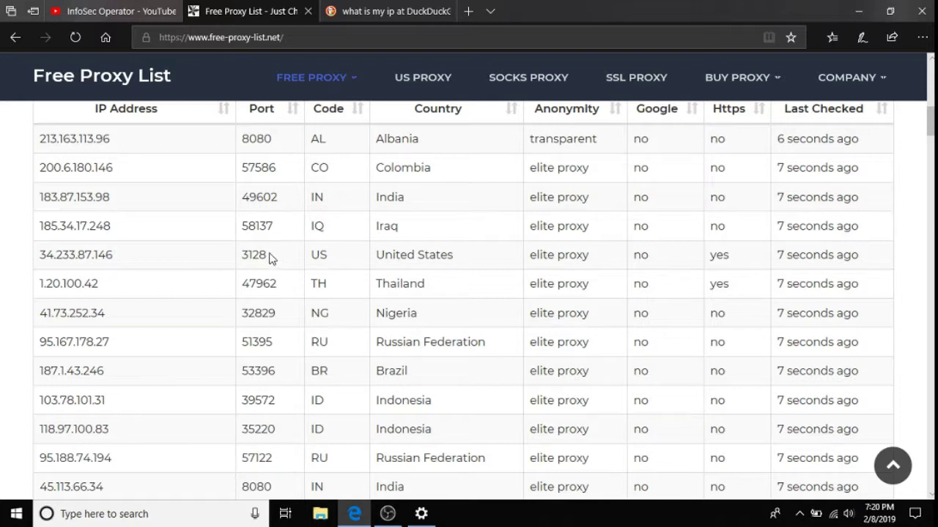
Select the US proxy's address 34.233.87.146 and port 3128 in the Free Proxy List table
{"action": "left_click_drag", "start_coordinate": [267, 256], "coordinate": [239, 254]}
{"action": "left_click", "coordinate": [418, 513]}
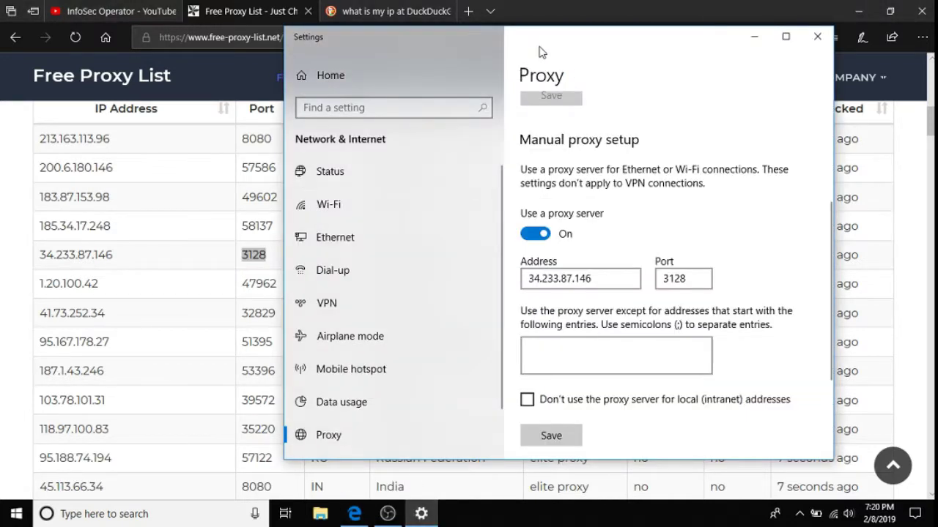
{"action": "left_click_drag", "start_coordinate": [539, 47], "coordinate": [553, 50]}
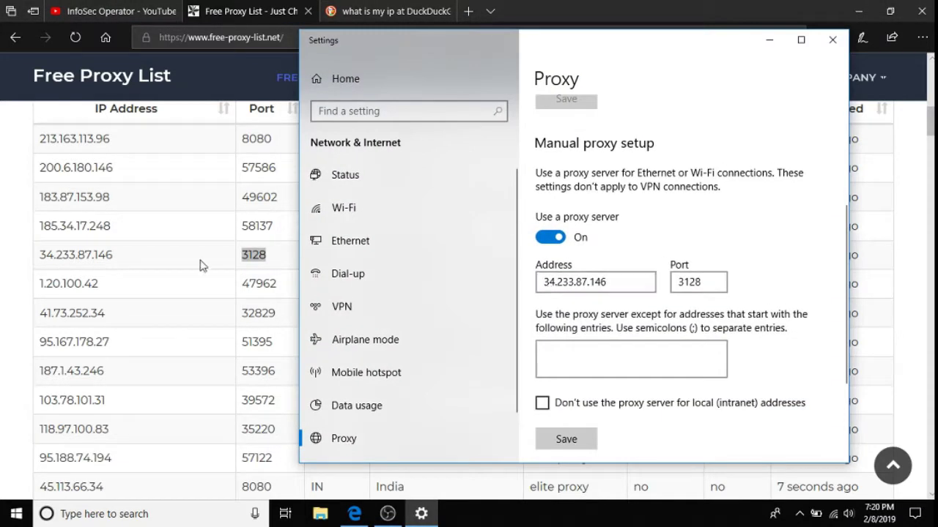
{"action": "left_click_drag", "start_coordinate": [39, 255], "coordinate": [116, 255]}
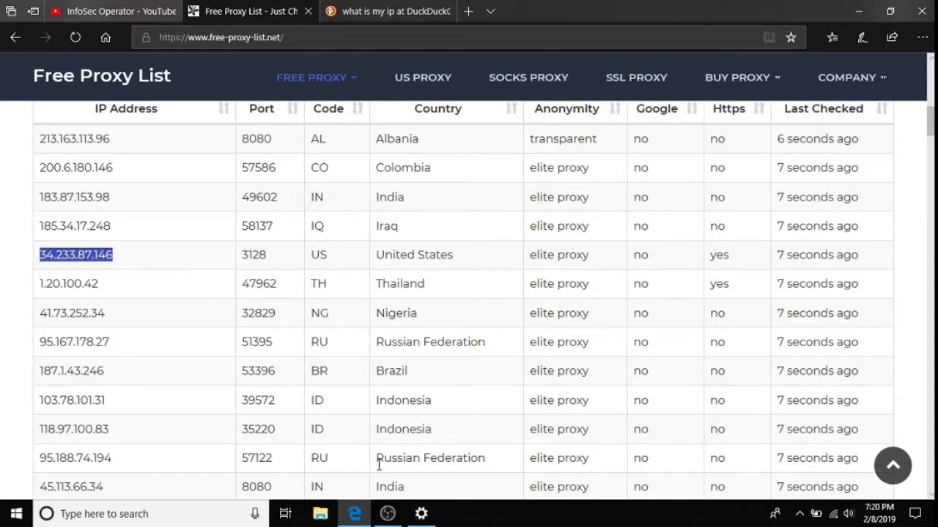
Enter address 34.233.87.146 and port 3128 in the manual proxy fields and save
{"action": "left_click", "coordinate": [422, 514]}
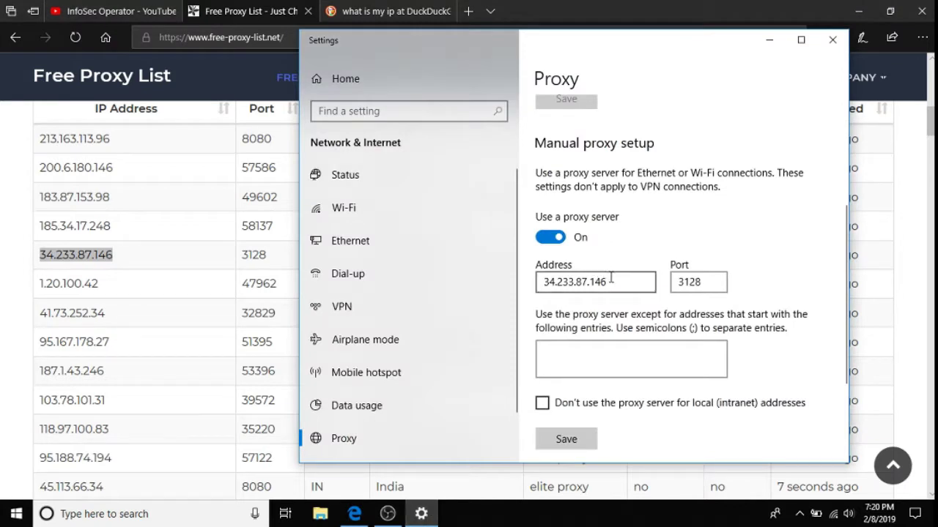
{"action": "left_click_drag", "start_coordinate": [611, 282], "coordinate": [541, 278]}
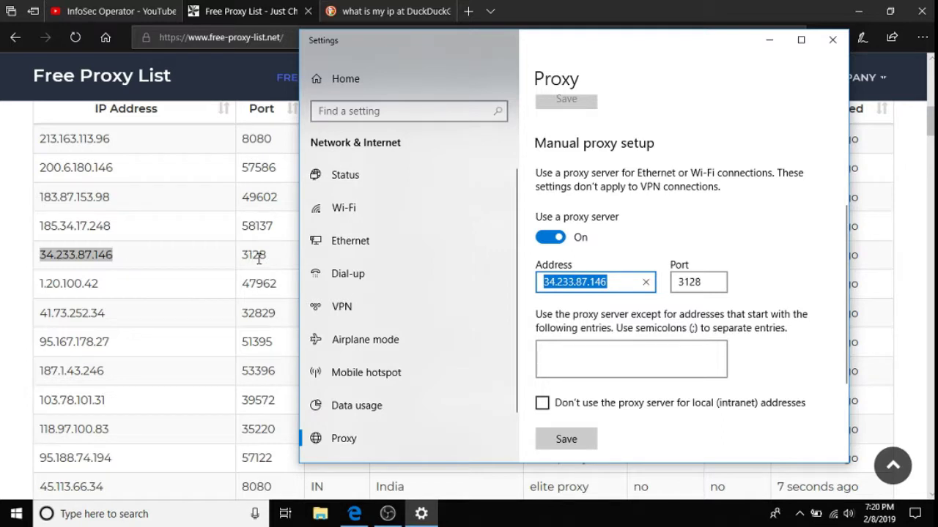
{"action": "left_click", "coordinate": [708, 282]}
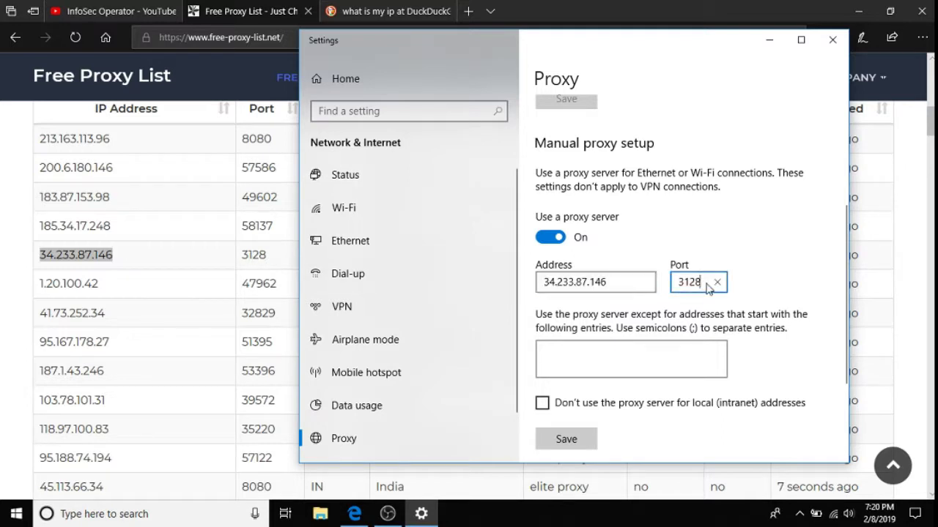
{"action": "left_click", "coordinate": [551, 440]}
{"action": "left_click", "coordinate": [577, 439]}
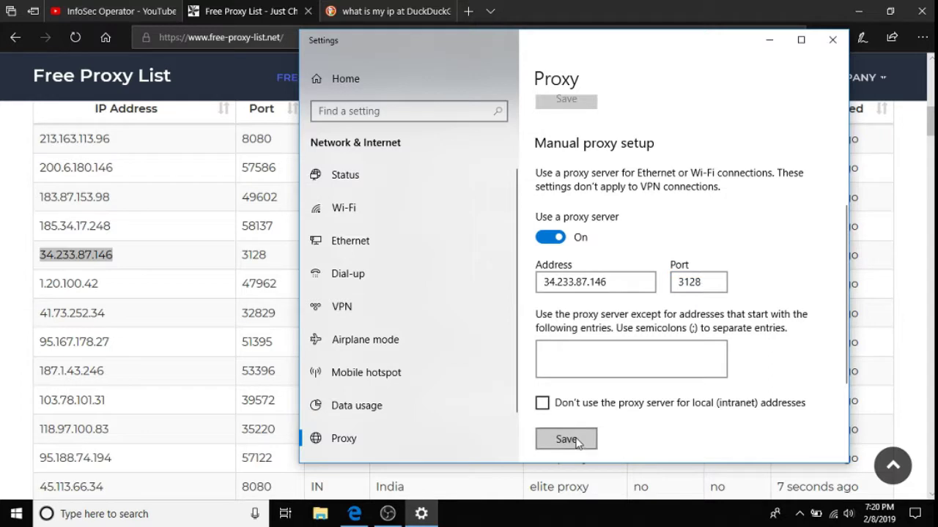
Confirm DuckDuckGo reports IP 34.233.87.146 located in Ashburn, Virginia, United States
{"action": "left_click", "coordinate": [397, 7]}
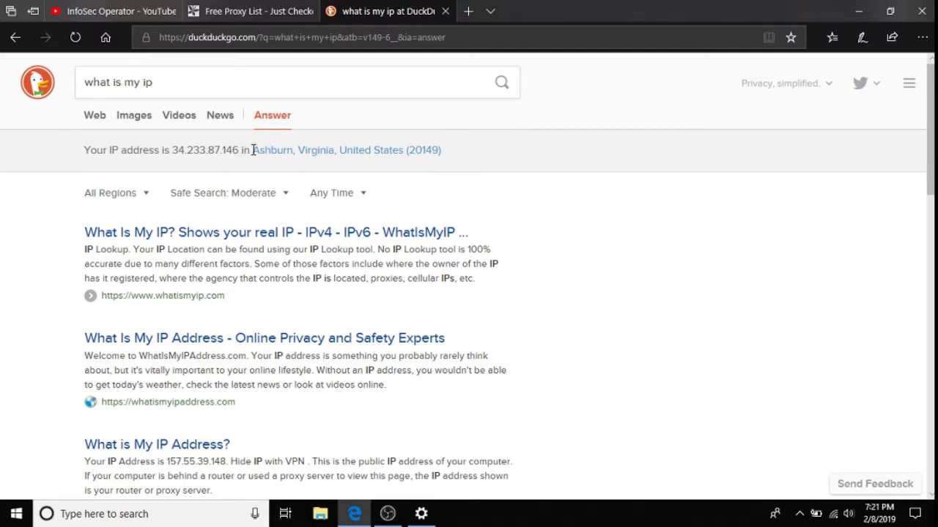
{"action": "left_click_drag", "start_coordinate": [252, 149], "coordinate": [443, 159]}
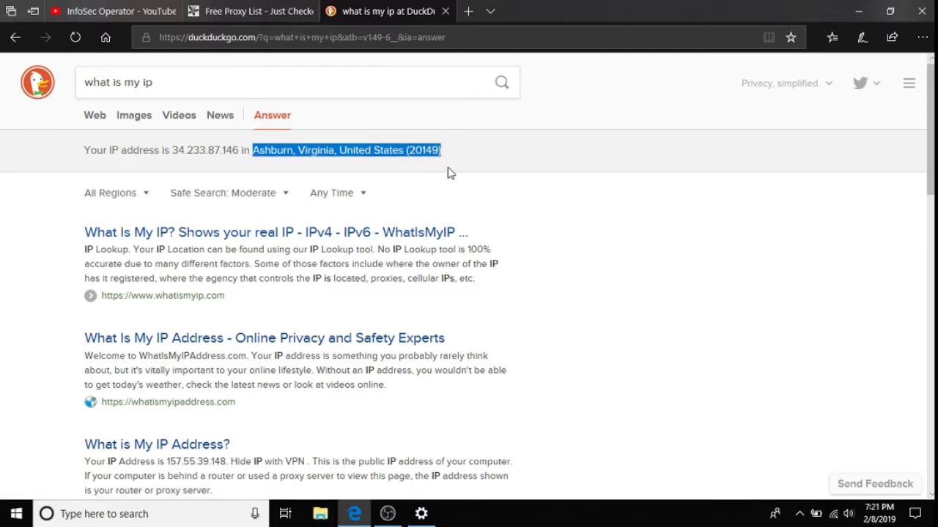
{"action": "left_click", "coordinate": [449, 173]}
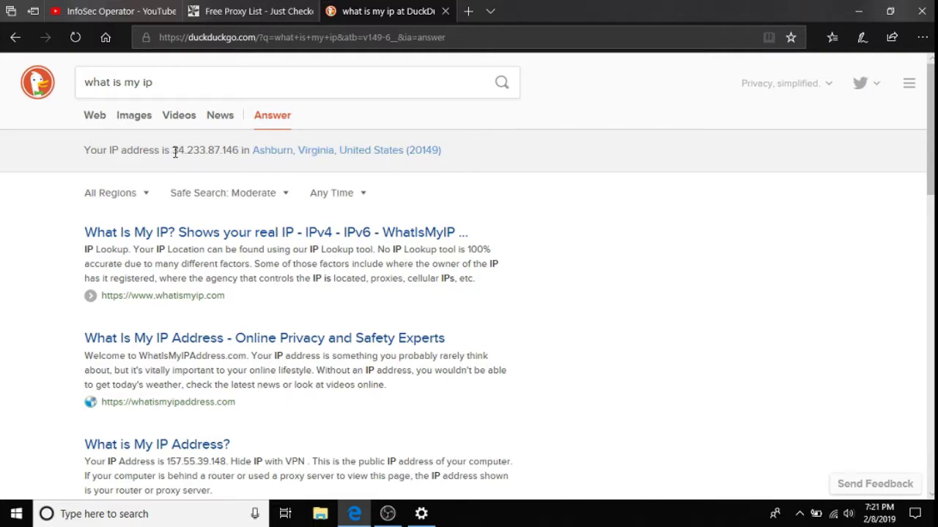
{"action": "left_click_drag", "start_coordinate": [174, 152], "coordinate": [471, 171]}
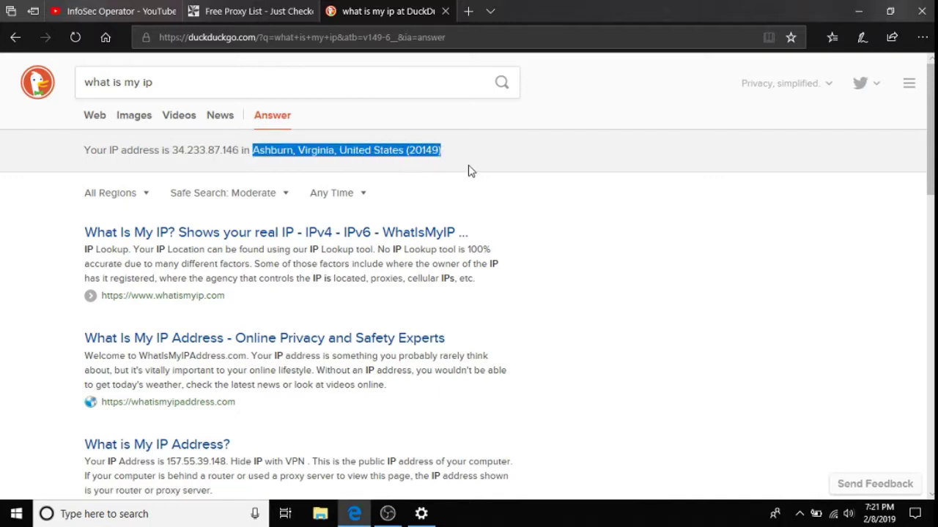
{"action": "left_click", "coordinate": [4, 180]}
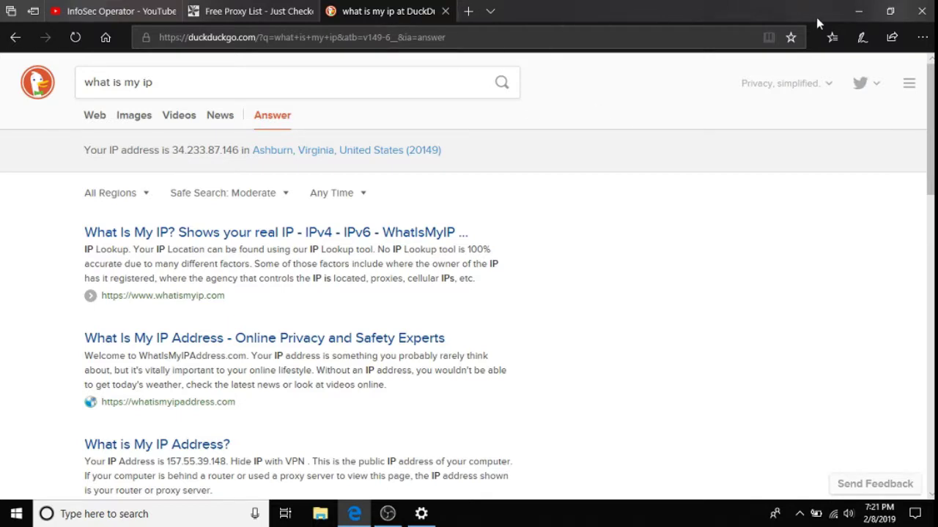
Minimize Edge, close the proxy Settings window, and launch Tor Browser from the desktop
{"action": "left_click", "coordinate": [859, 11]}
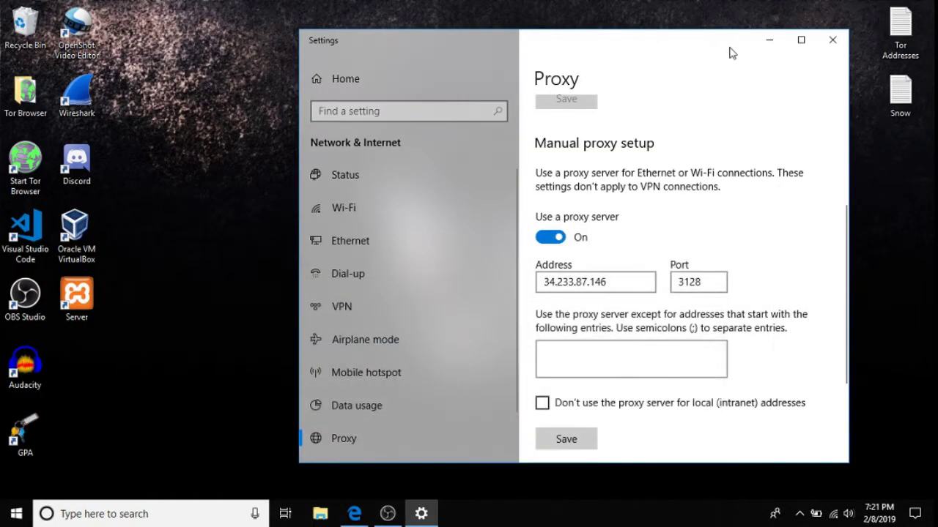
{"action": "left_click", "coordinate": [832, 40]}
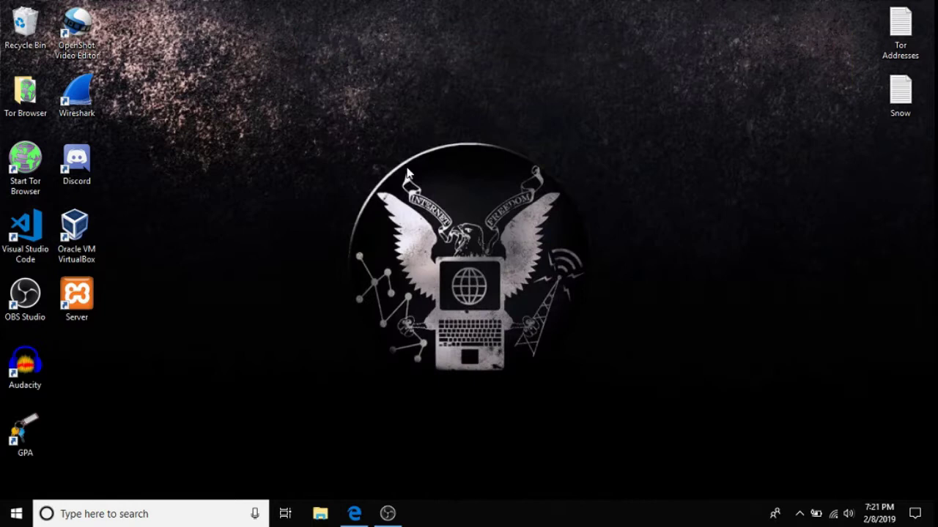
{"action": "double_click", "coordinate": [31, 178]}
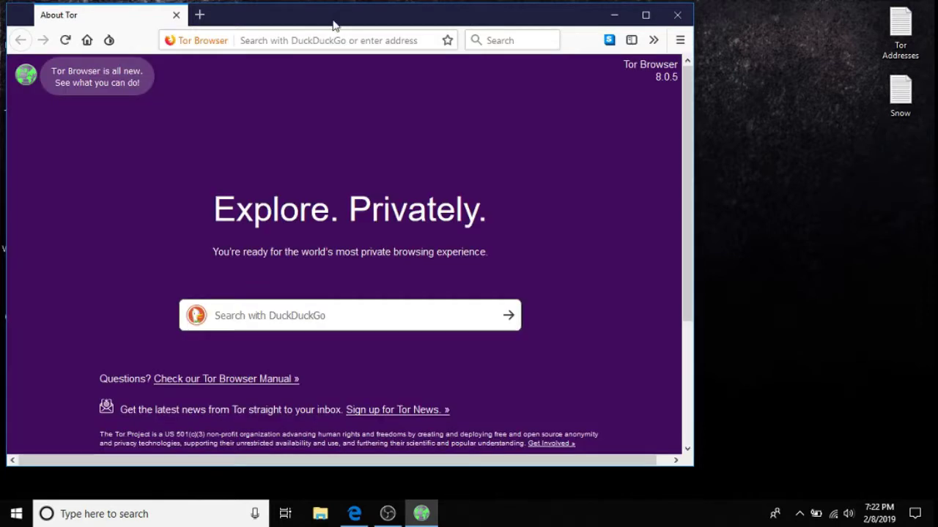
Search DuckDuckGo in Tor Browser for 'onion address index'
{"action": "left_click", "coordinate": [323, 41]}
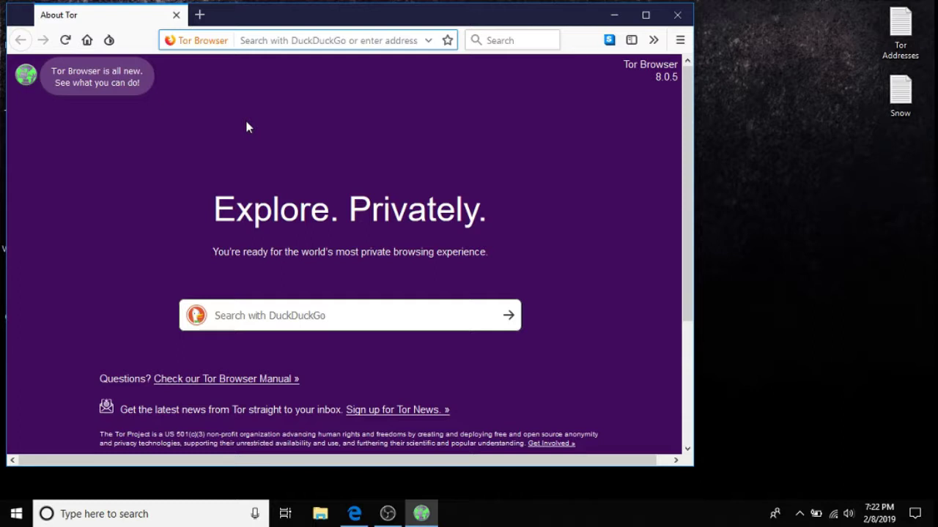
{"action": "type", "text": "o"}
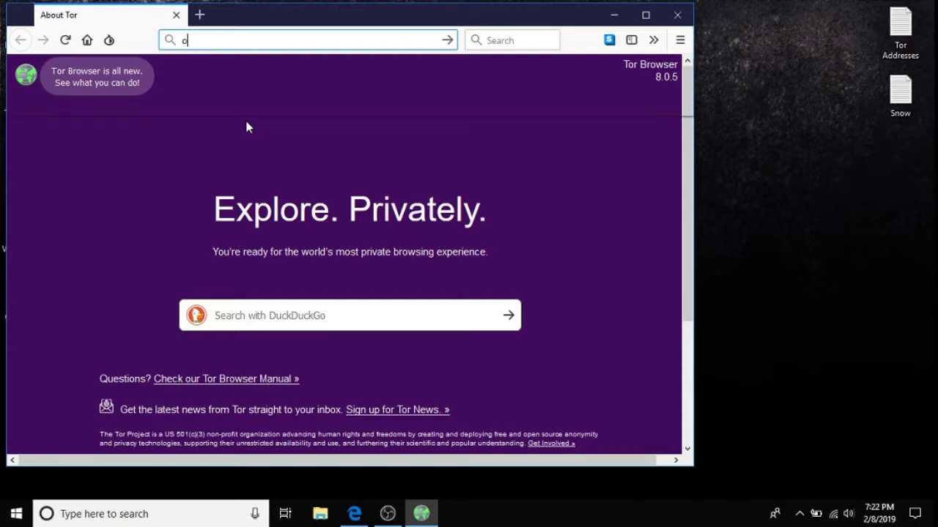
{"action": "type", "text": "nion addr"}
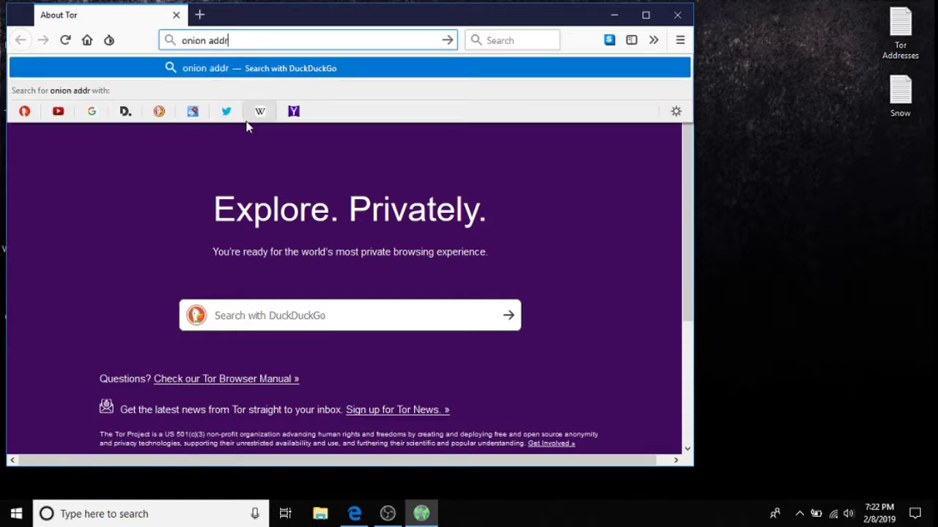
{"action": "type", "text": "ess index"}
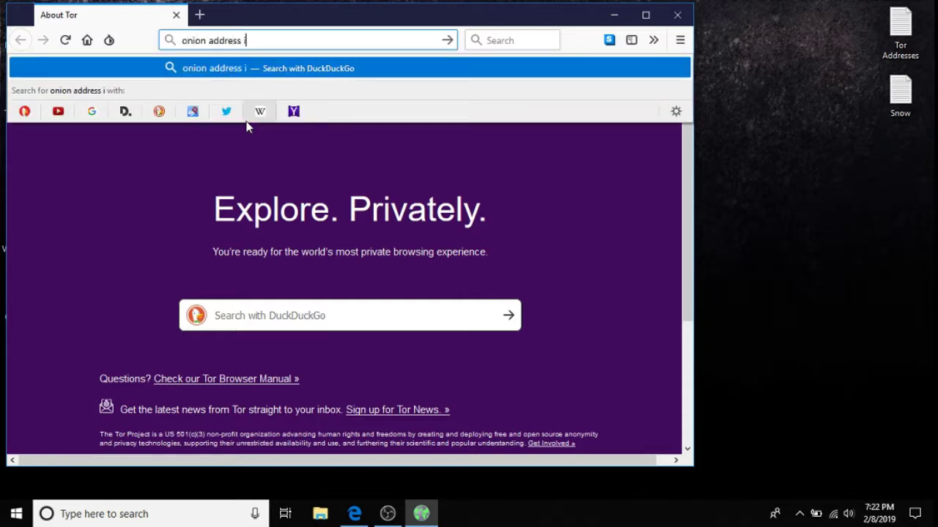
{"action": "key", "text": "Return"}
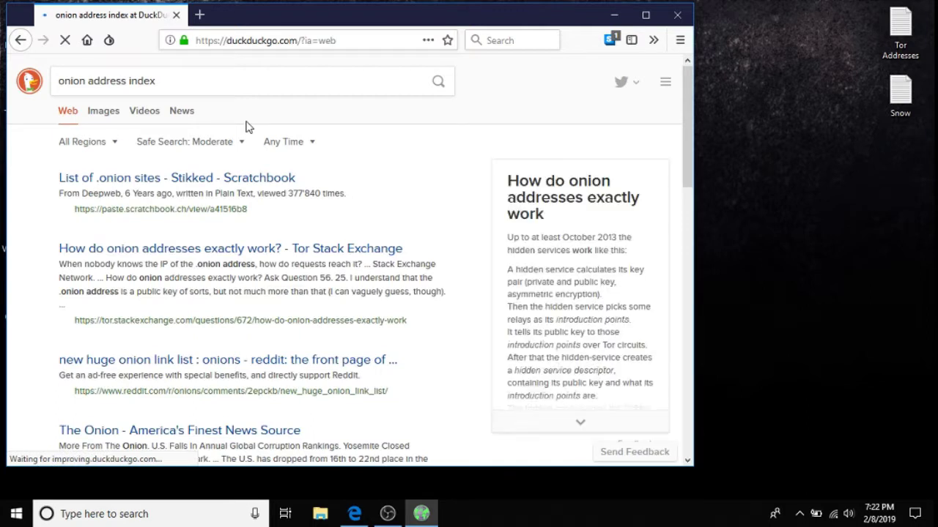
Open the 'List of .onion sites' Stikked result and scroll through its onion links
{"action": "left_click", "coordinate": [142, 180]}
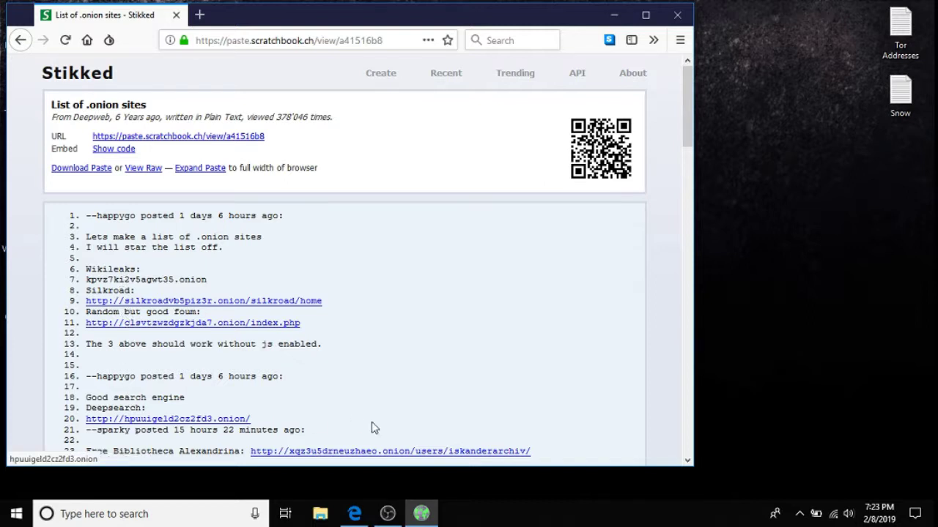
{"action": "left_click_drag", "start_coordinate": [686, 98], "coordinate": [655, 96]}
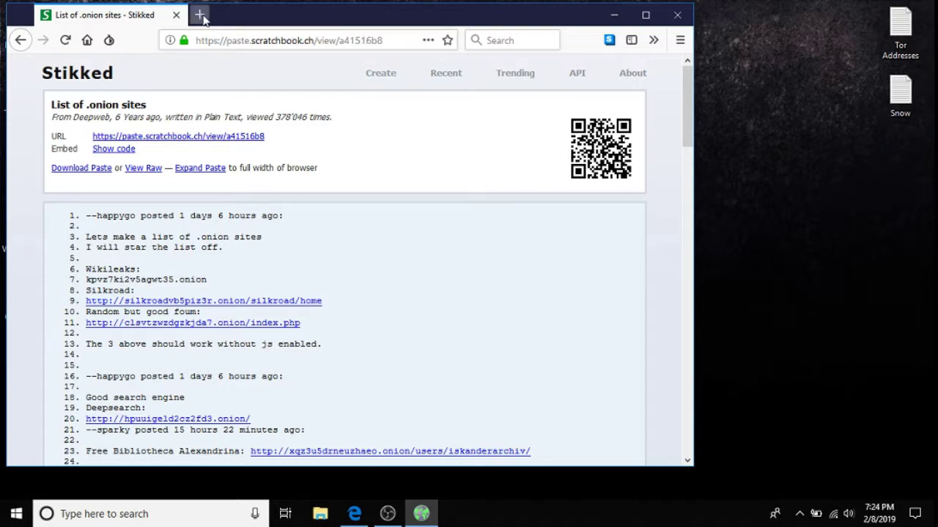
In a new tab, search 'free vpn', then replace the query with 'tails os'
{"action": "left_click", "coordinate": [200, 16]}
{"action": "type", "text": "fr"}
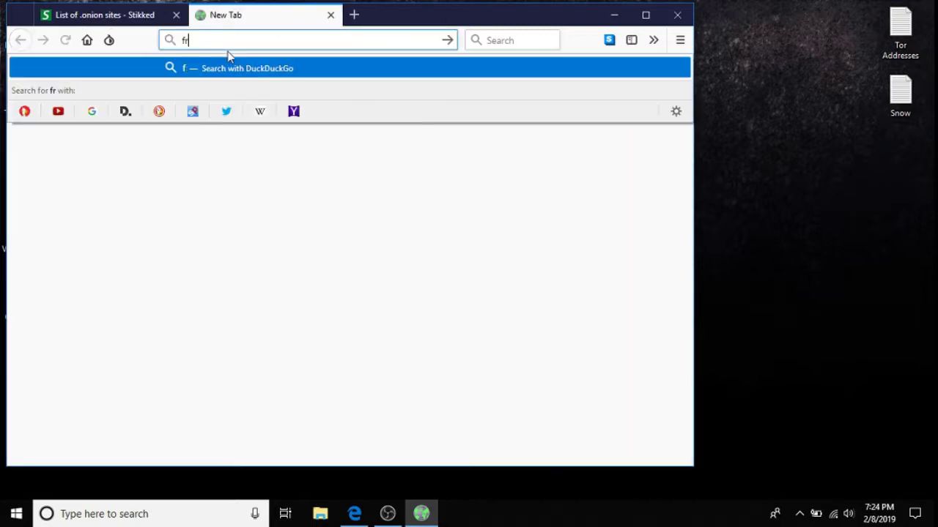
{"action": "type", "text": "ee vpn"}
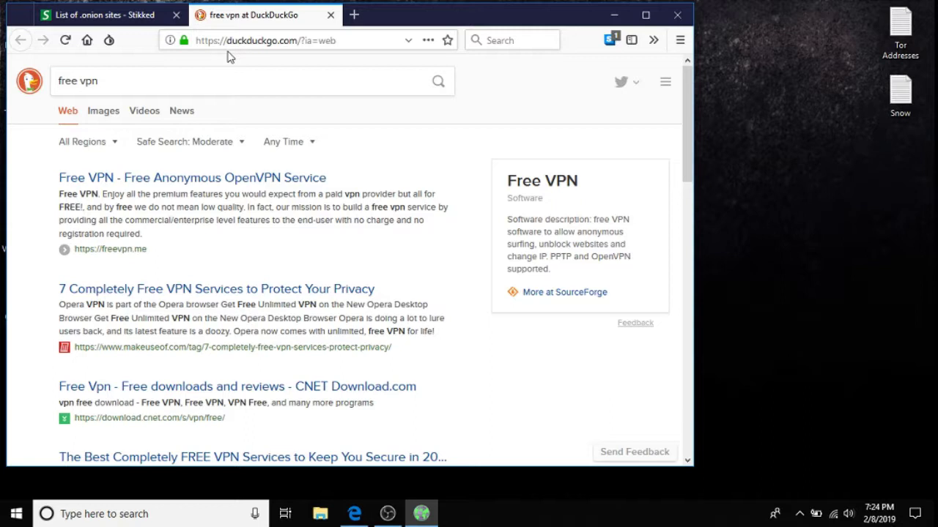
{"action": "left_click", "coordinate": [214, 78]}
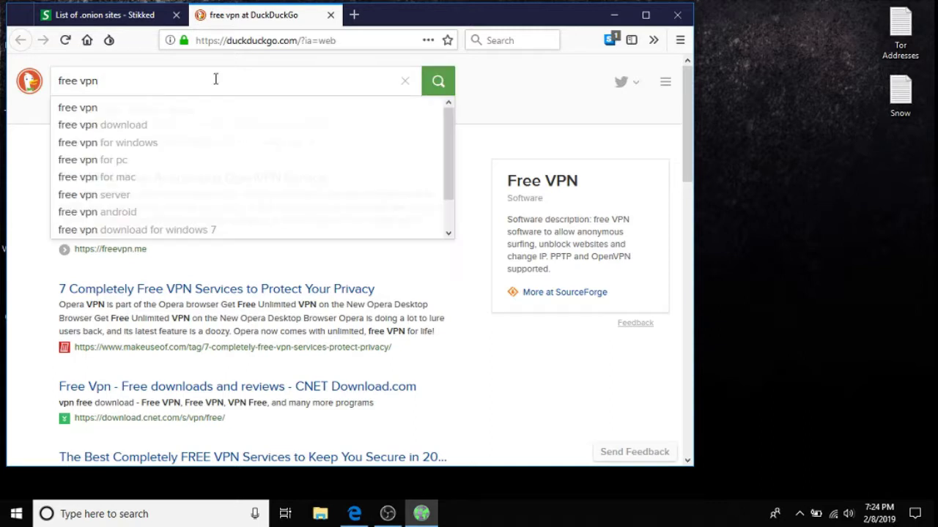
{"action": "key", "text": "BackSpace"}
{"action": "key", "text": "BackSpace"}
{"action": "key", "text": "BackSpace"}
{"action": "key", "text": "BackSpace"}
{"action": "key", "text": "BackSpace"}
{"action": "key", "text": "BackSpace"}
{"action": "key", "text": "BackSpace"}
{"action": "key", "text": "BackSpace"}
{"action": "type", "text": "ta"}
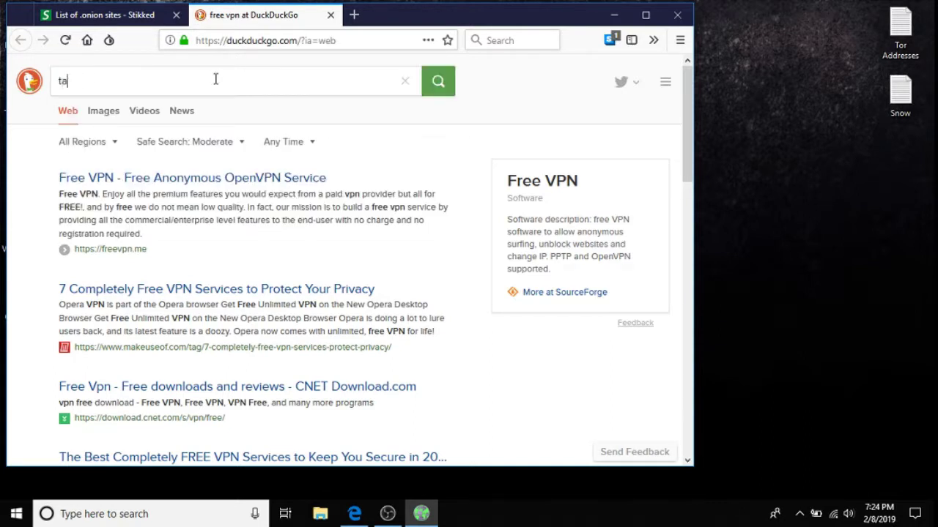
{"action": "type", "text": "ils os"}
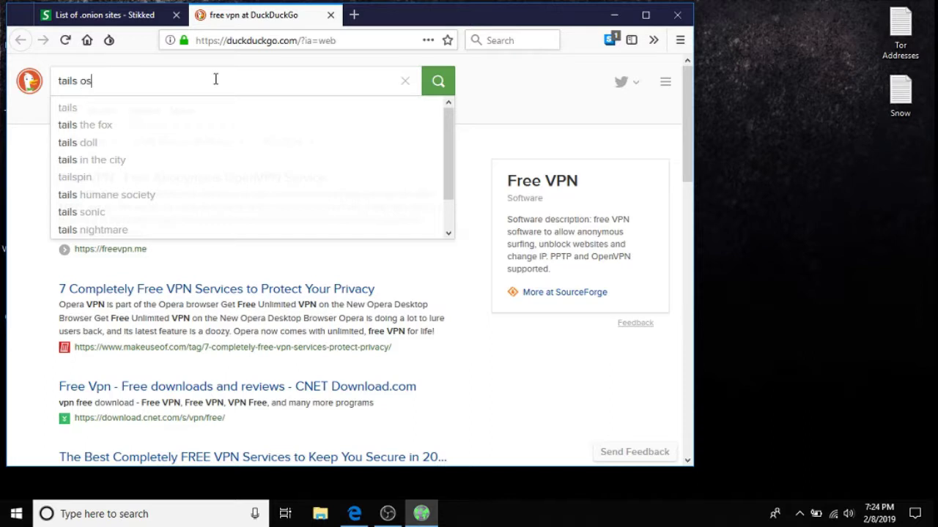
{"action": "key", "text": "Return"}
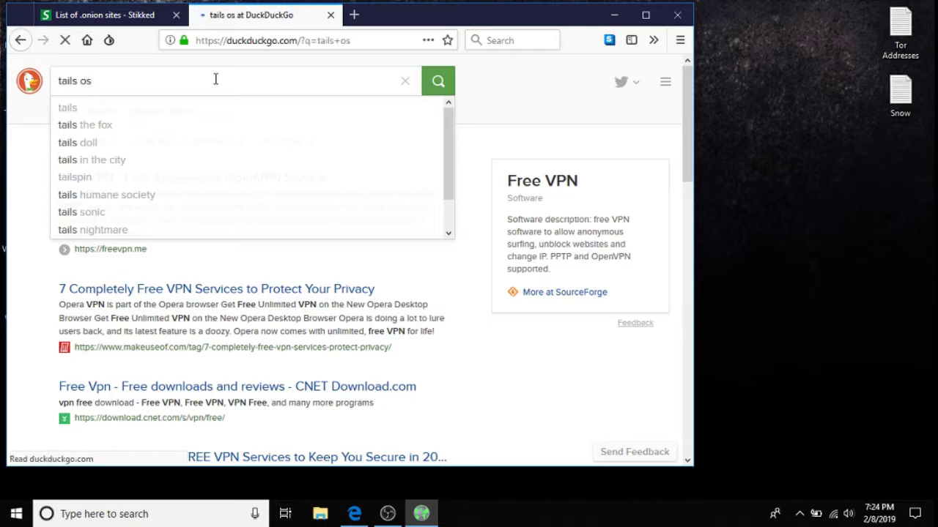